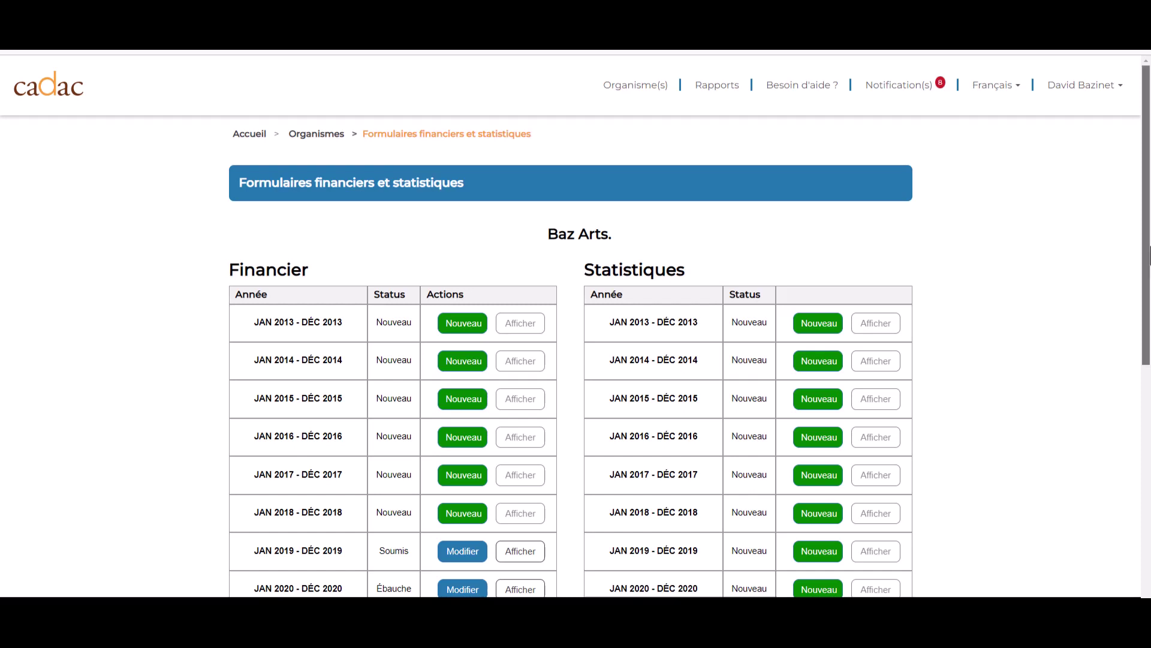
Open the financial form for the JAN 2020 - DÉC 2020 period for editing.
left_click_drag(1149, 247, 1149, 367)
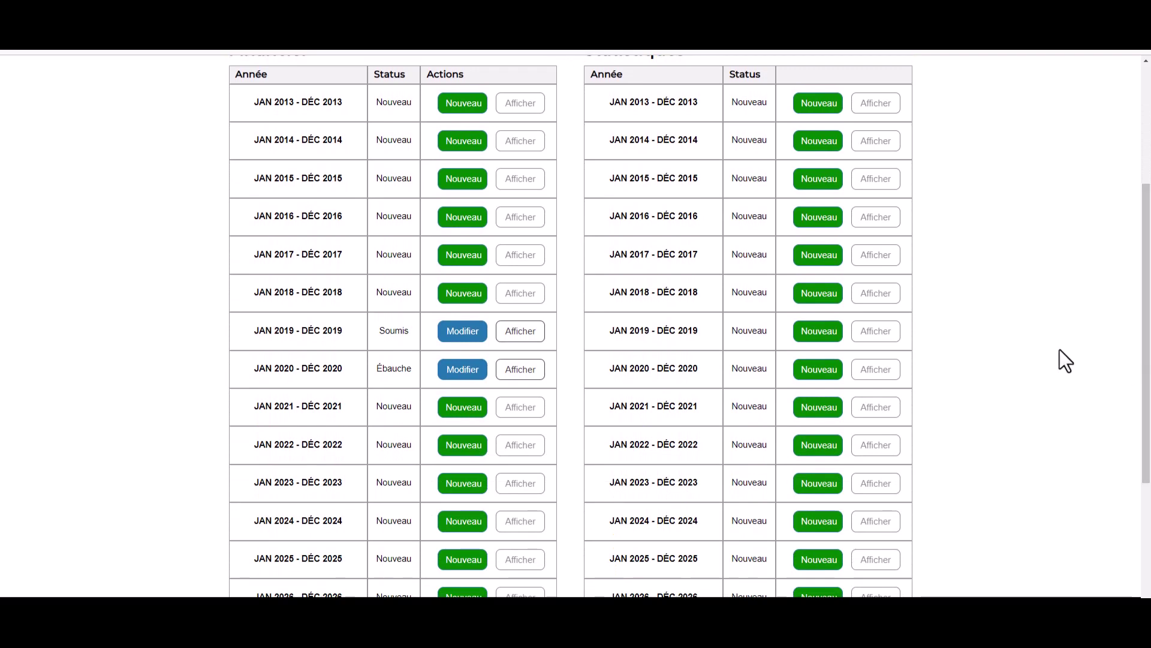
left_click(462, 370)
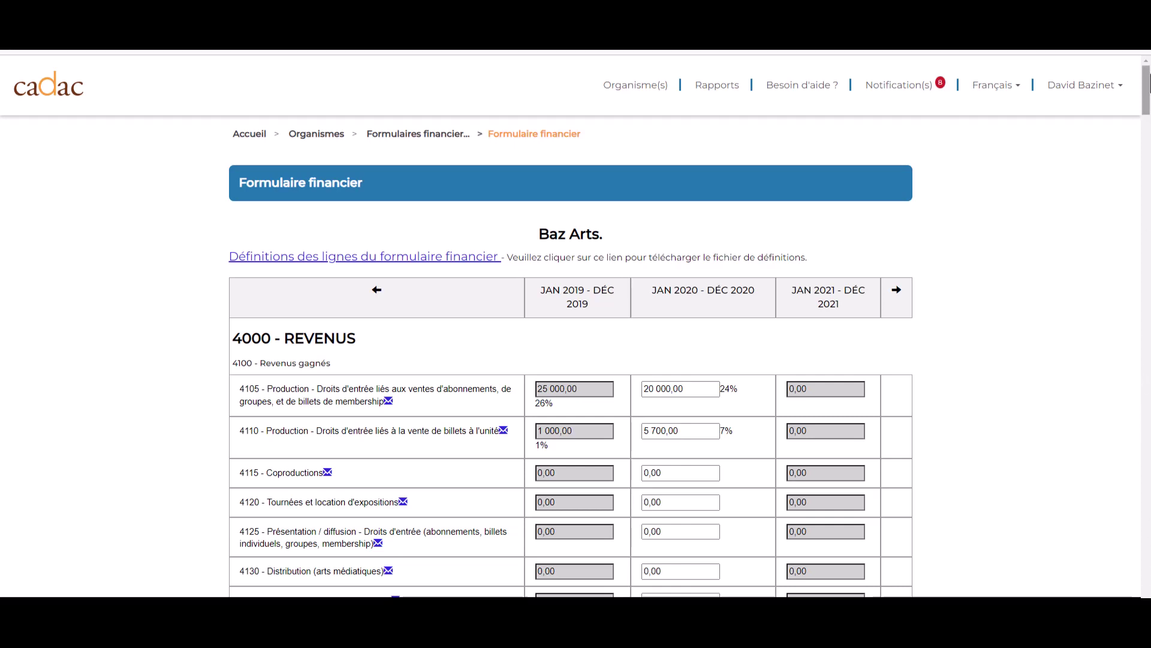
Examine the form's sections in order, from 4000 - Revenus and 5000 - Dépenses through 6000 - Excédent ou (déficit) to 6250 - Bilan.
mouse_move(1147, 96)
left_mouse_down()
mouse_move(1148, 519)
mouse_move(1131, 333)
mouse_move(1145, 89)
mouse_move(1146, 115)
left_mouse_up()
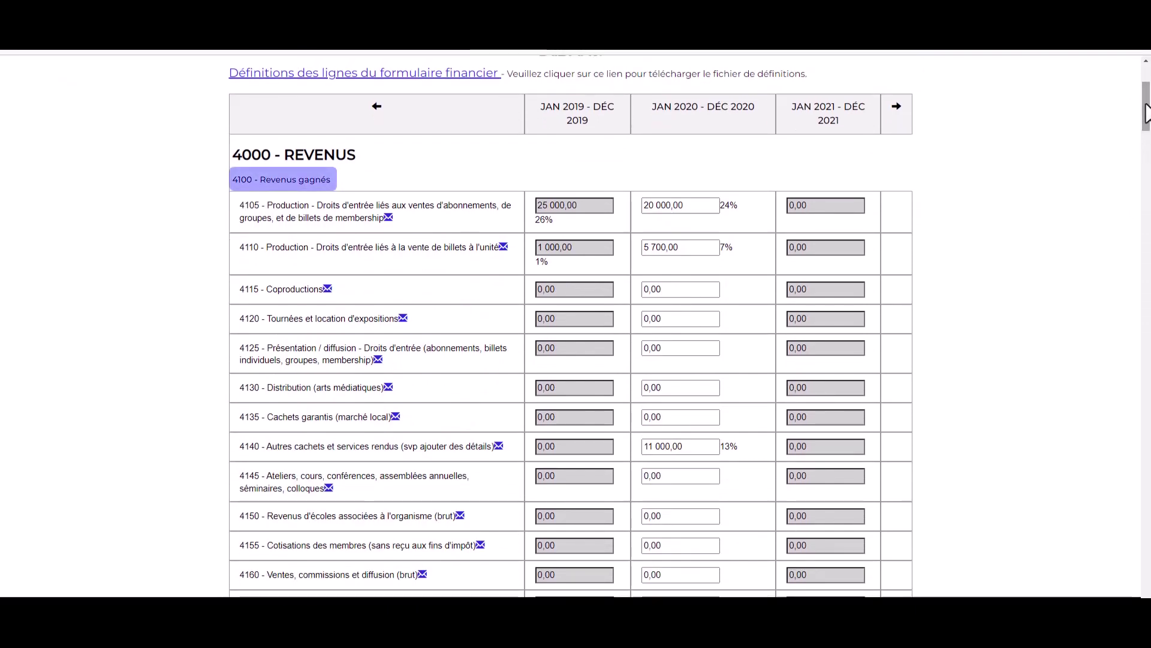
left_click_drag(1146, 104, 1146, 105)
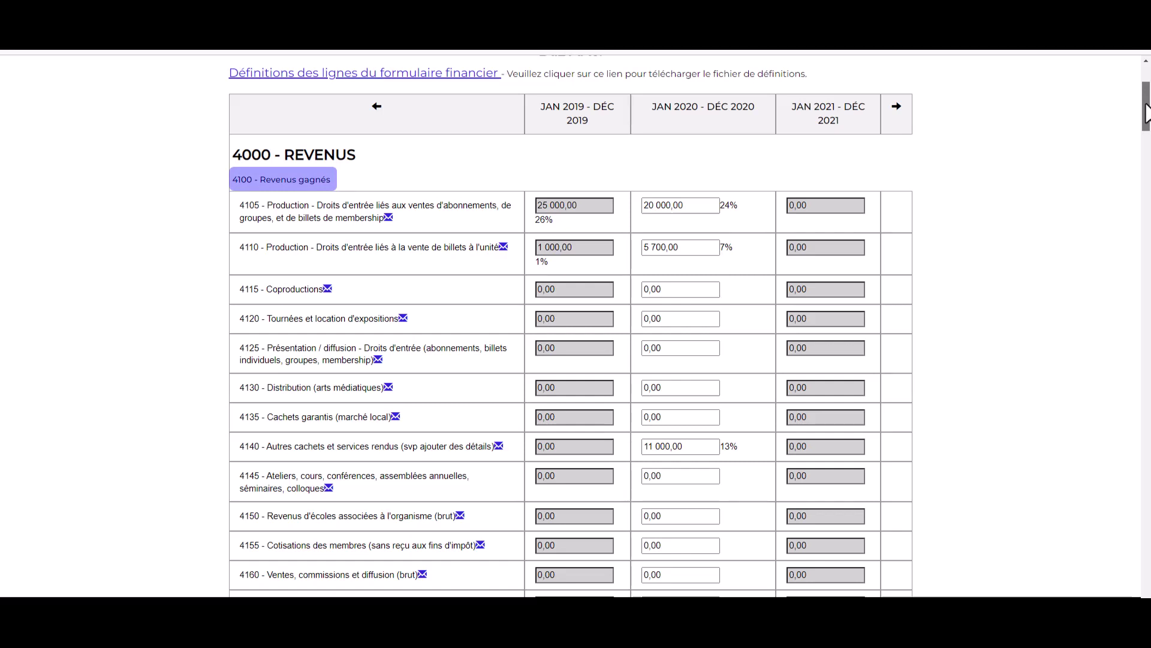
left_click_drag(1145, 111, 1146, 165)
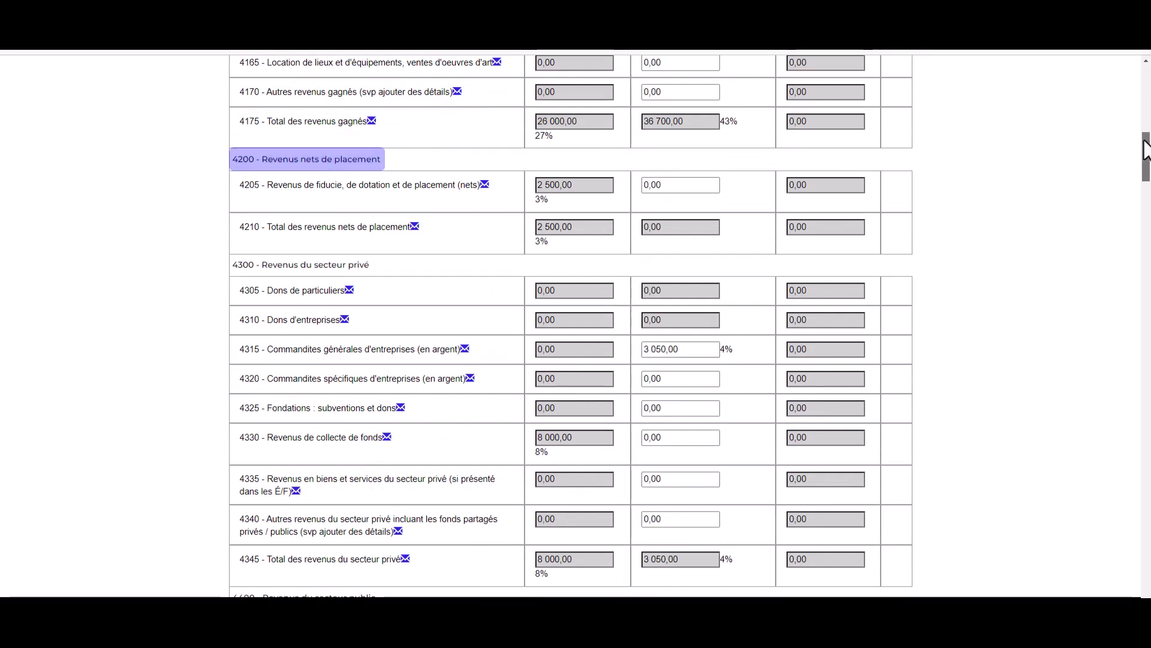
left_click_drag(1146, 147, 1146, 158)
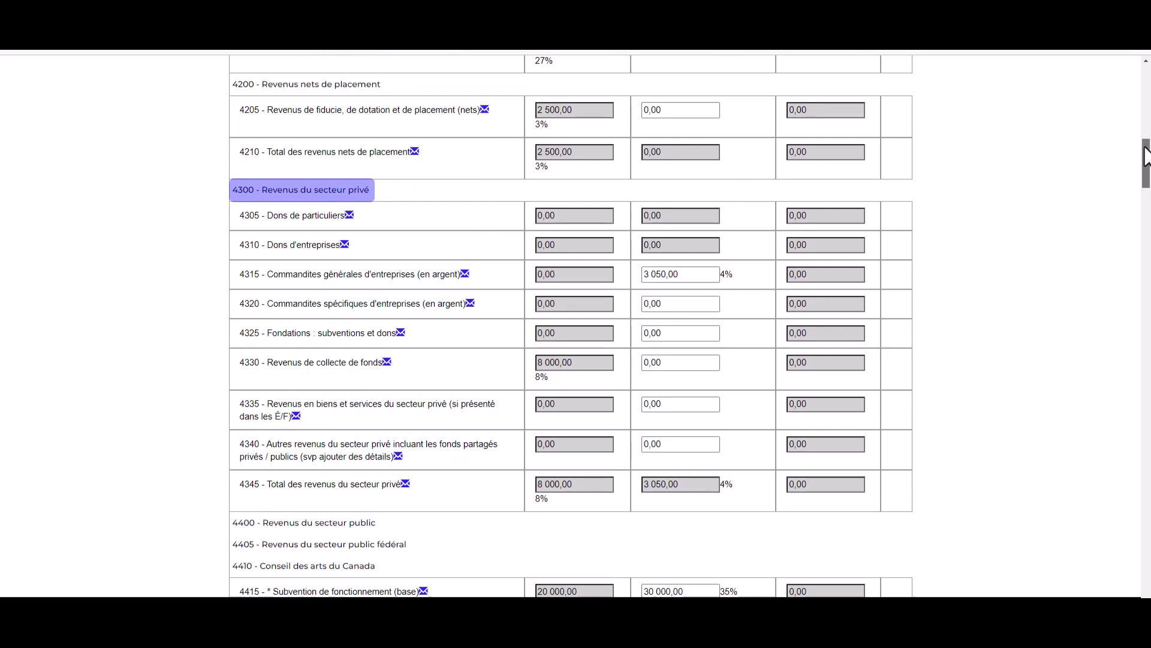
left_click_drag(1146, 157, 1146, 193)
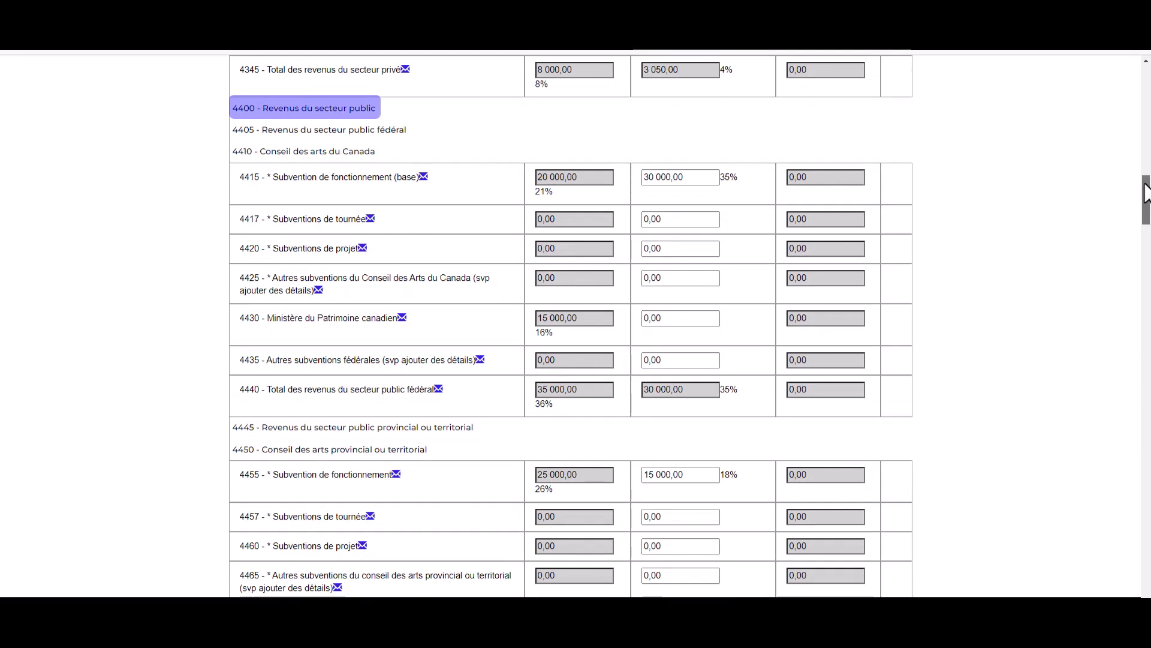
left_click_drag(1146, 193, 1146, 255)
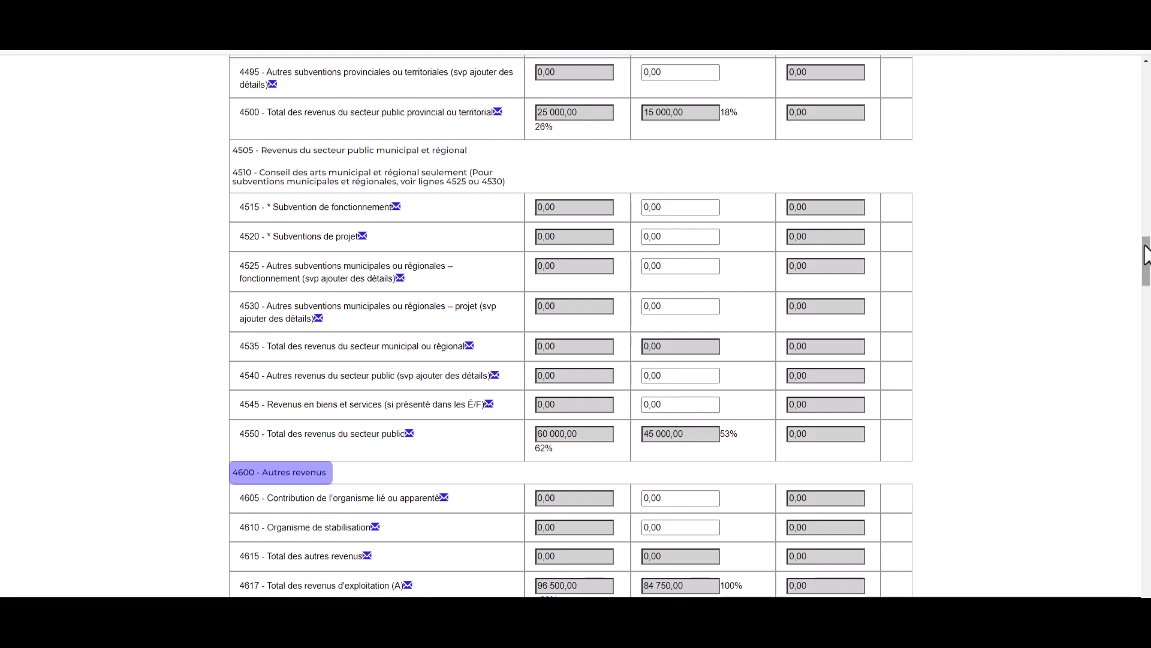
left_click_drag(1145, 246, 1146, 287)
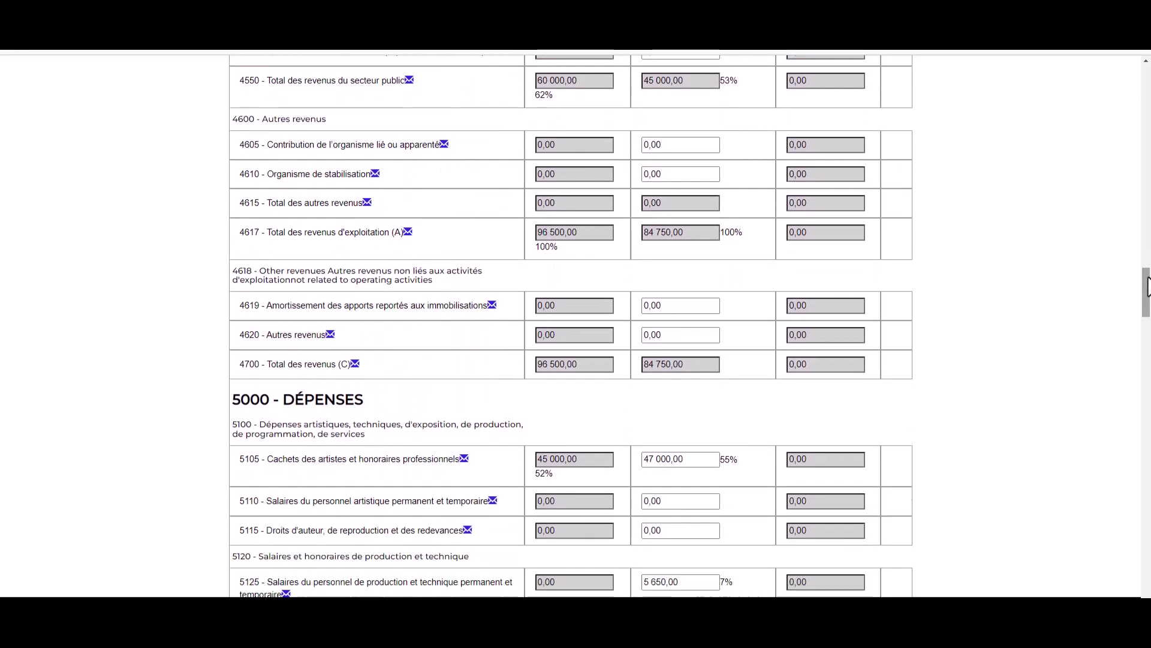
left_click_drag(1146, 287, 1147, 312)
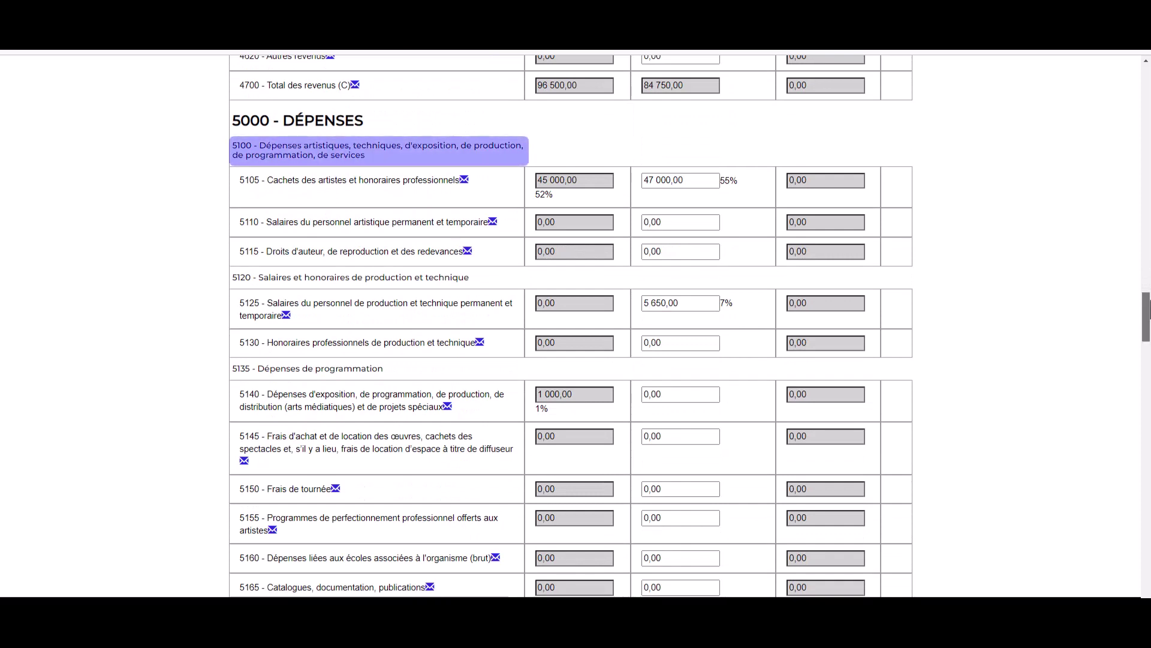
left_click_drag(1147, 312, 1147, 364)
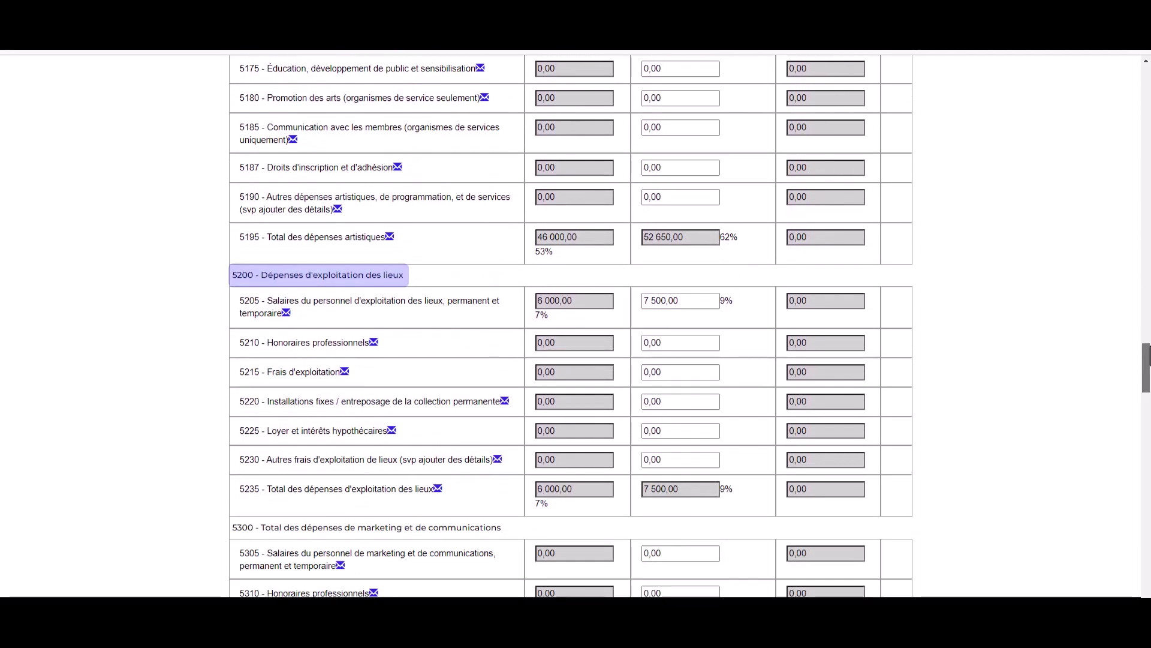
left_click_drag(1147, 360, 1149, 406)
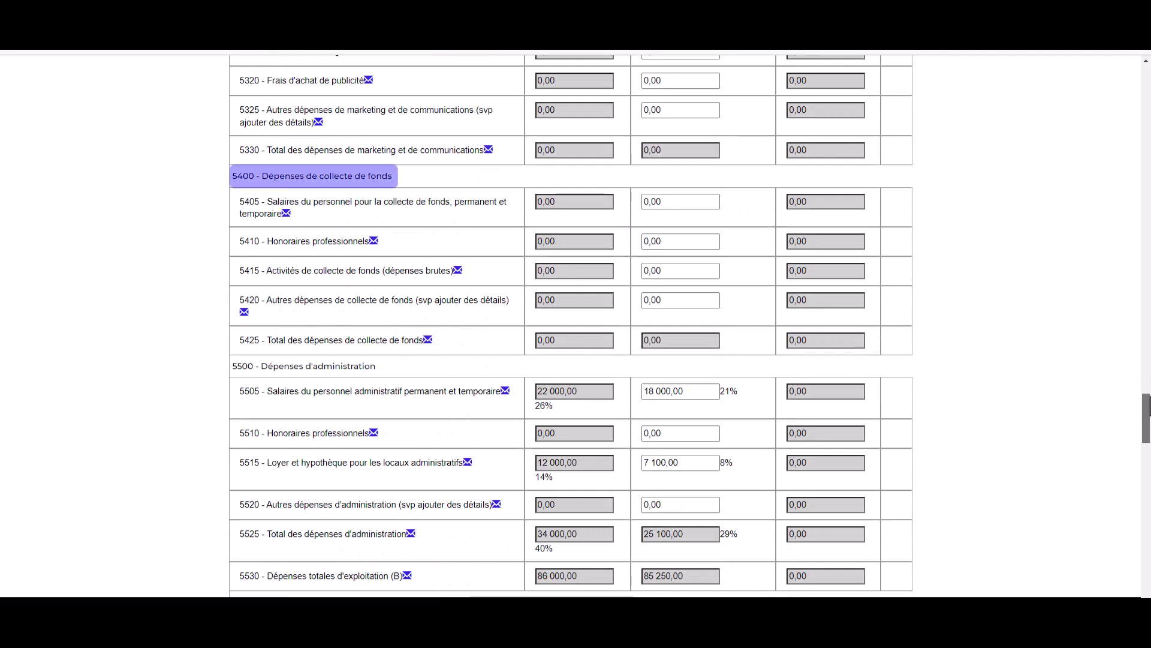
left_click_drag(1149, 405, 1149, 425)
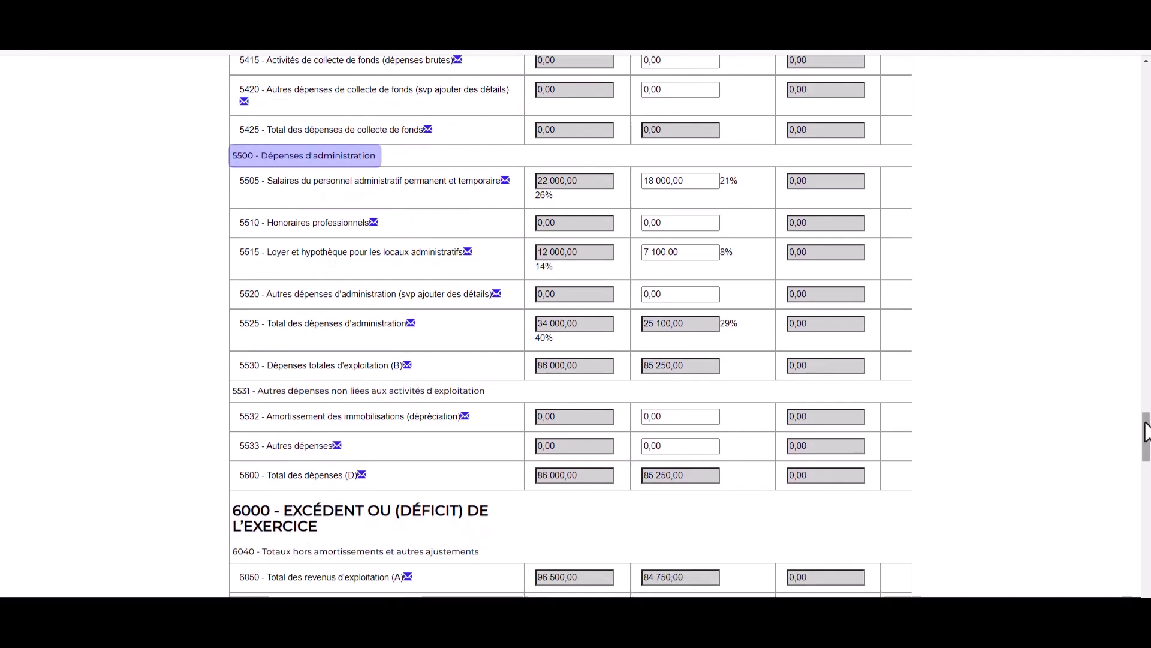
left_click_drag(1149, 438, 1148, 473)
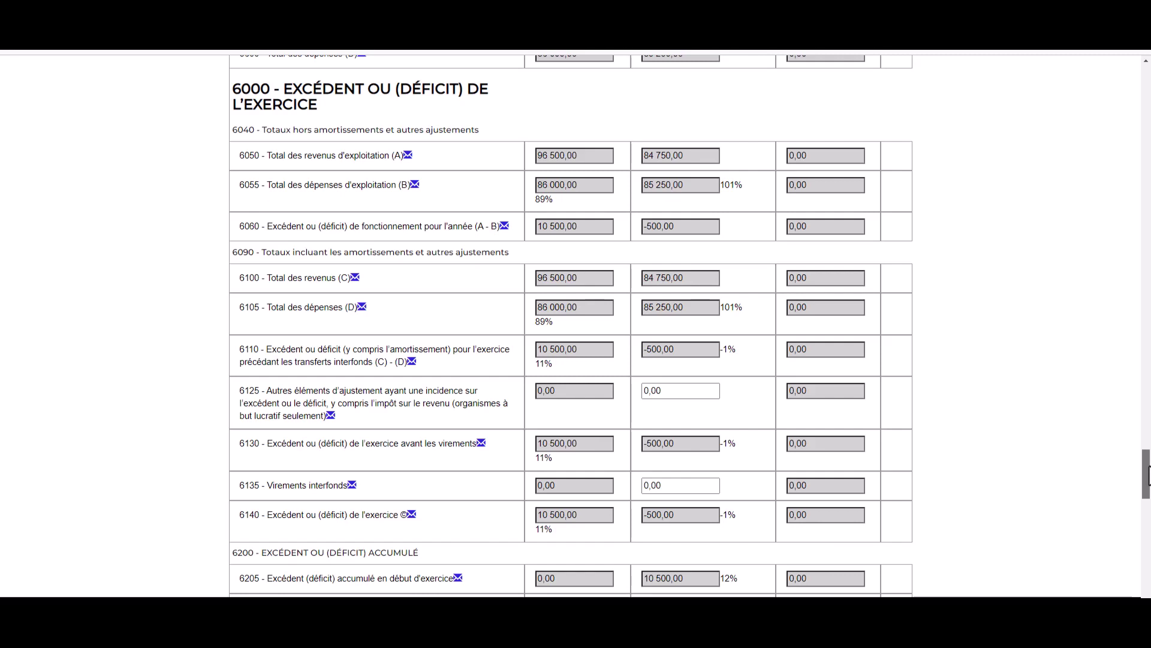
left_click_drag(1147, 475, 1147, 533)
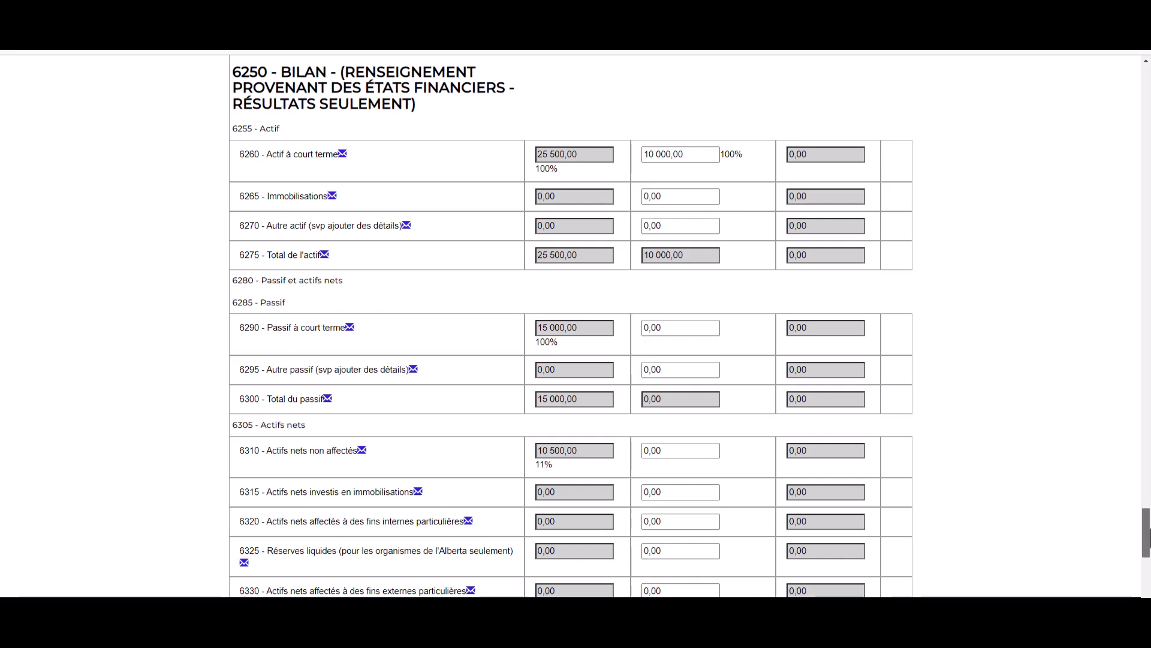
Add and save the comment "test" for JAN 2020 - DÉC 2020 on line 4415 - Subvention de fonctionnement (base).
left_click_drag(1146, 535, 1146, 210)
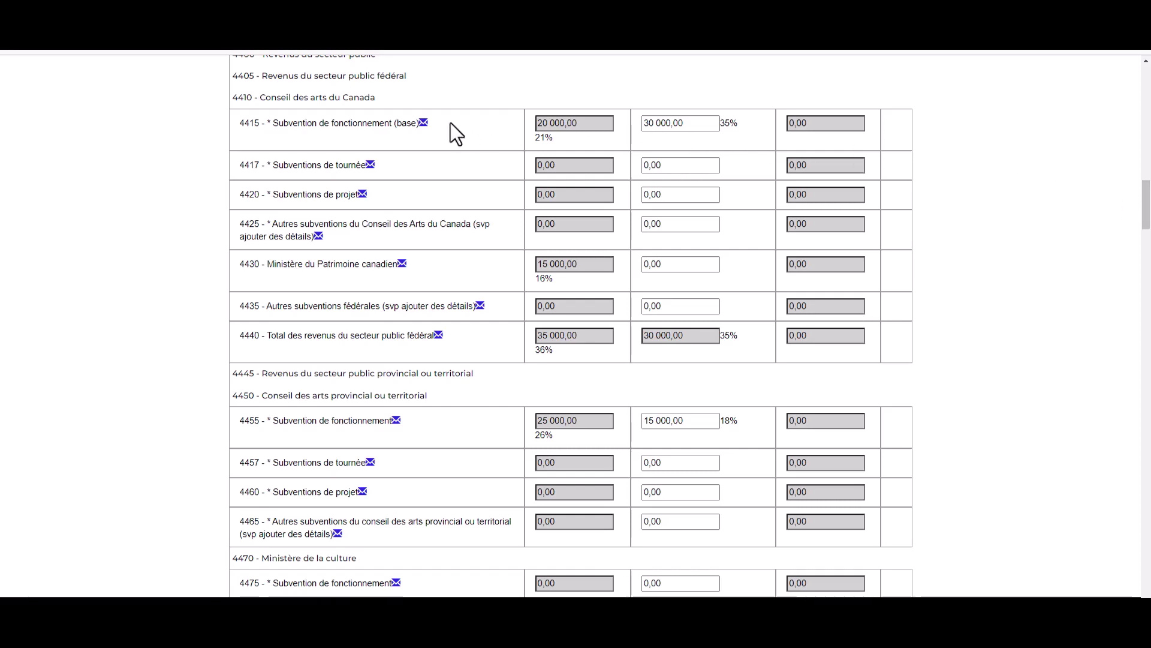
left_click(423, 123)
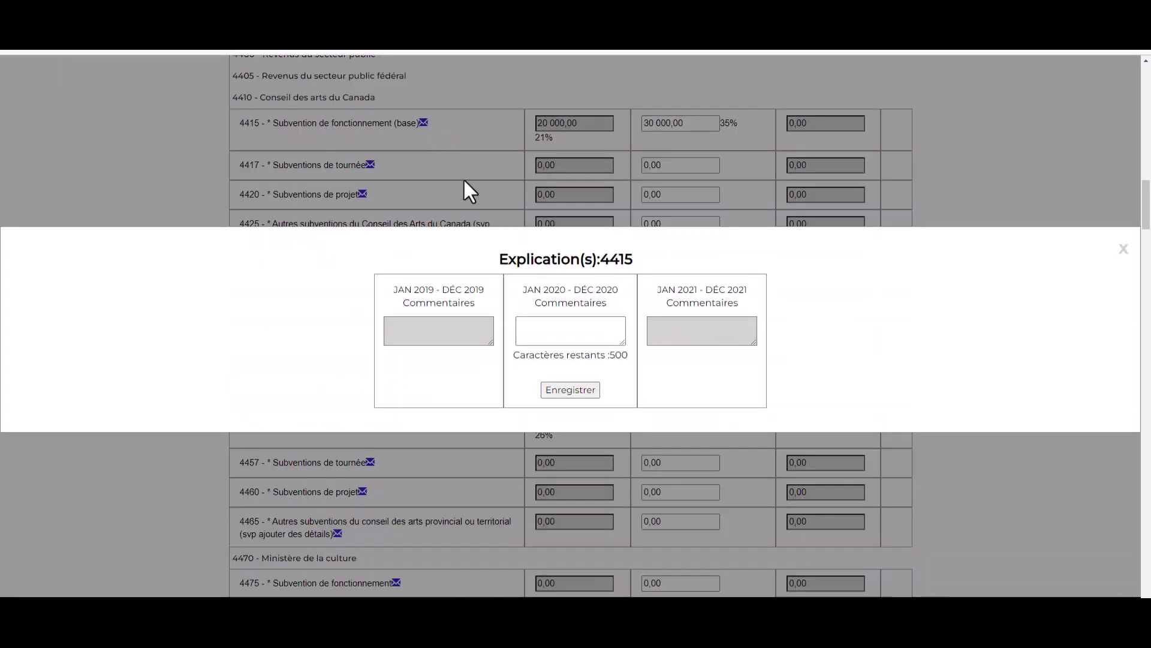
left_click_drag(622, 342, 682, 388)
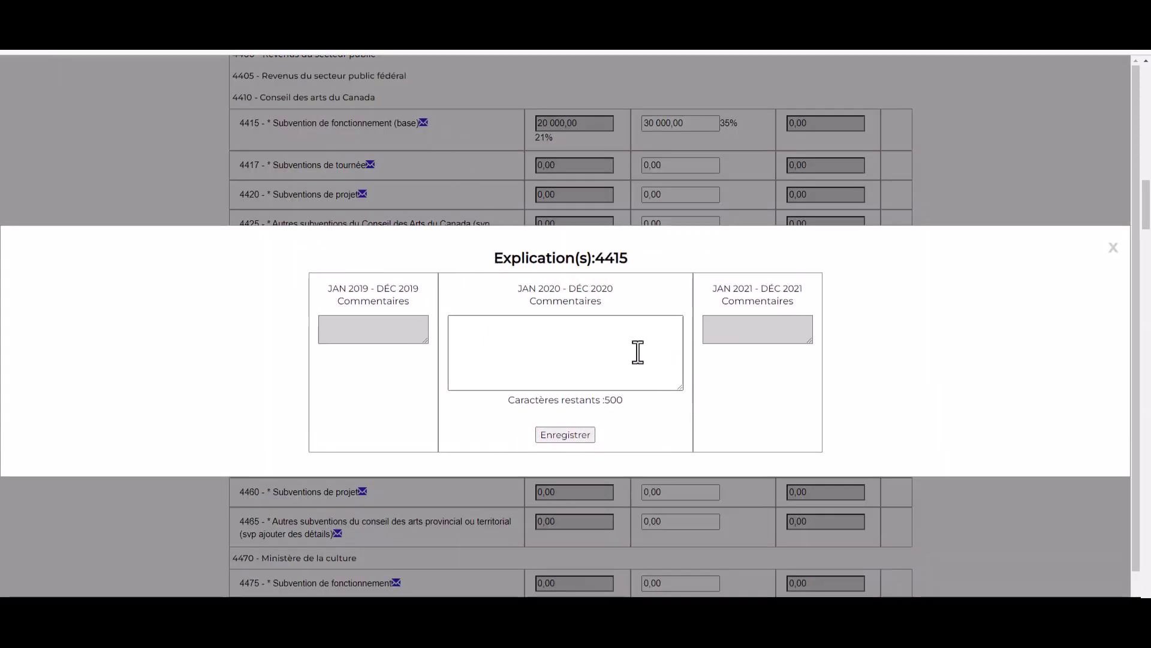
left_click(624, 336)
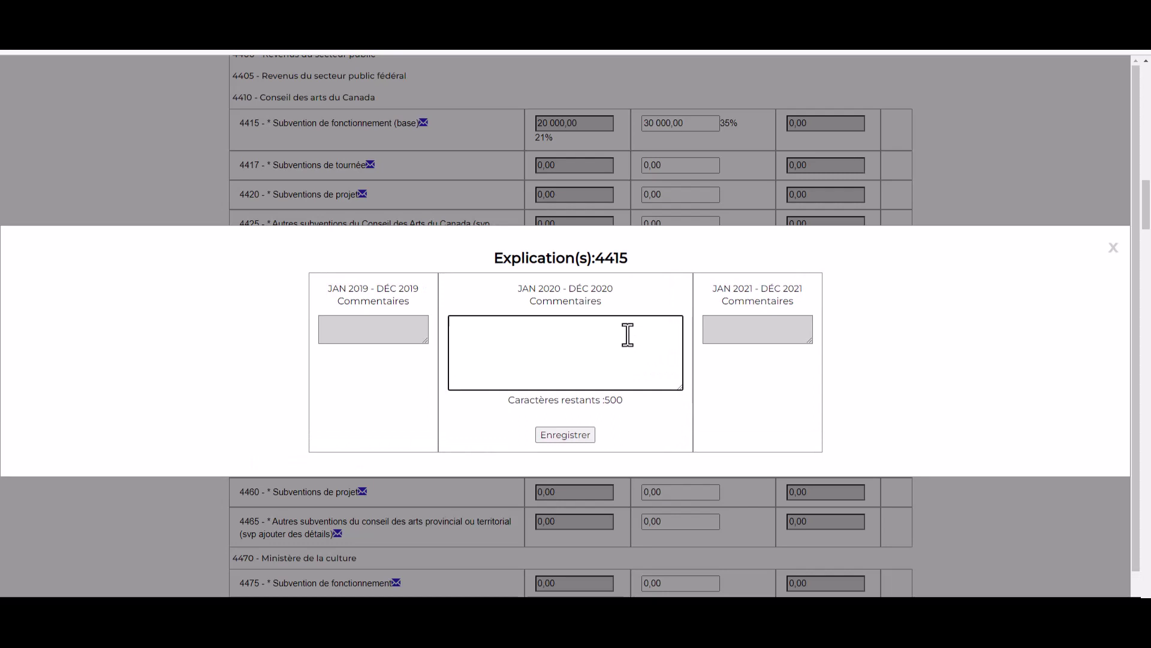
type("test")
left_click(589, 435)
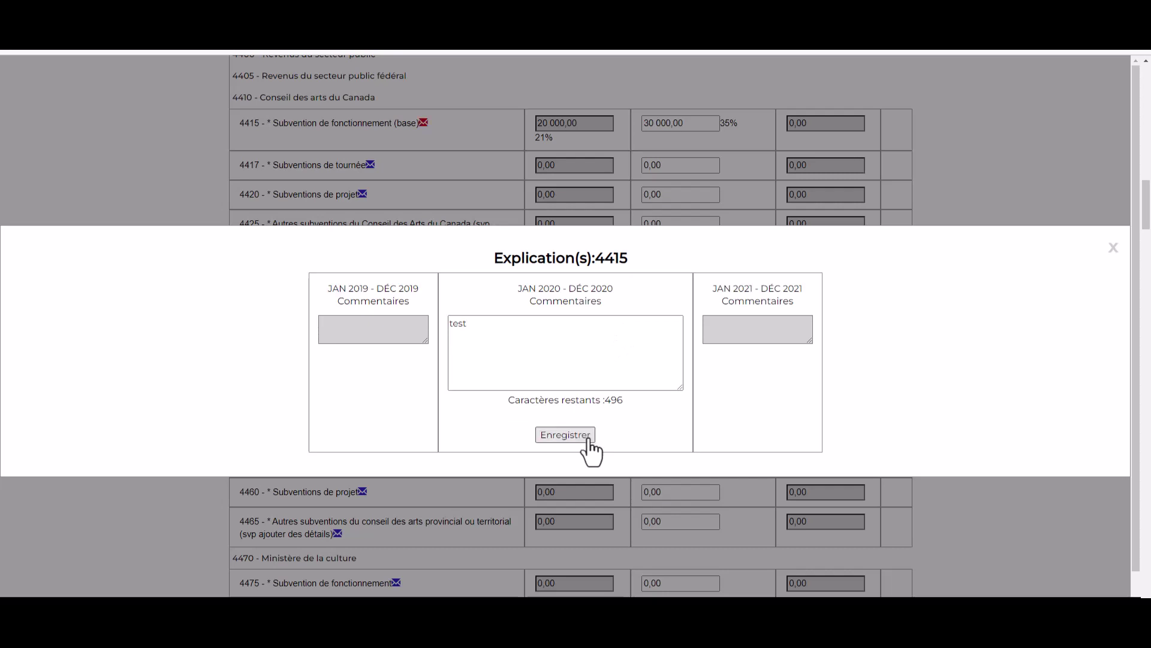
left_click(1111, 248)
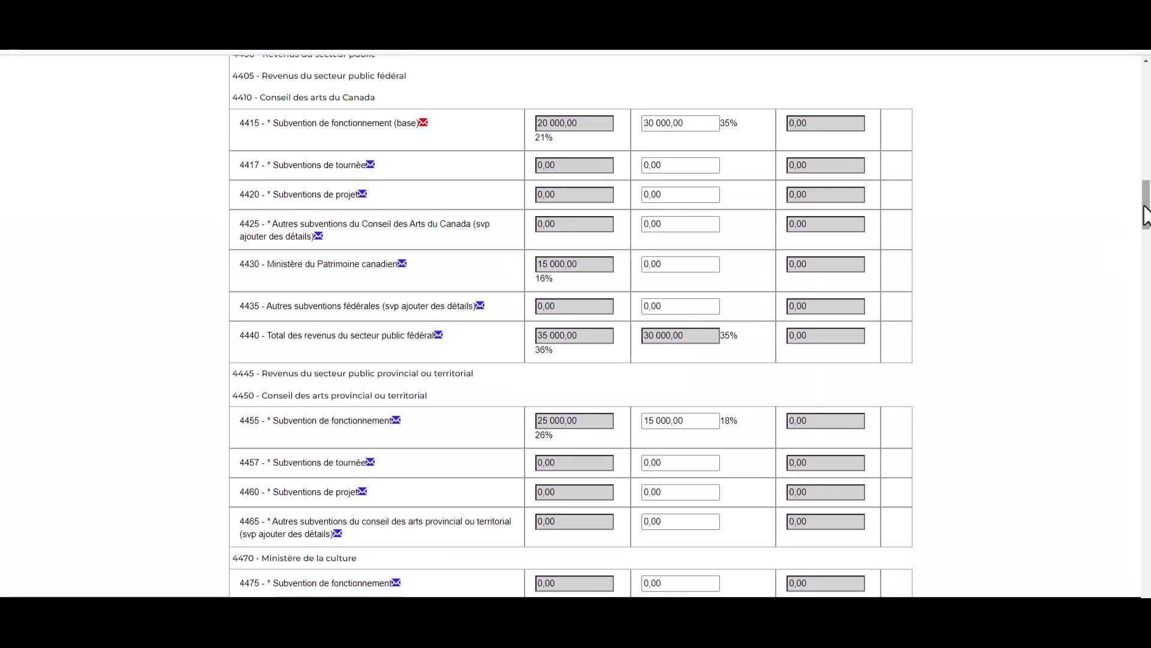
Try to submit the JAN 2020 - DÉC 2020 financial form to the funding agency and CADAC.
left_click_drag(1146, 215, 1146, 258)
left_click_drag(1145, 306, 1146, 594)
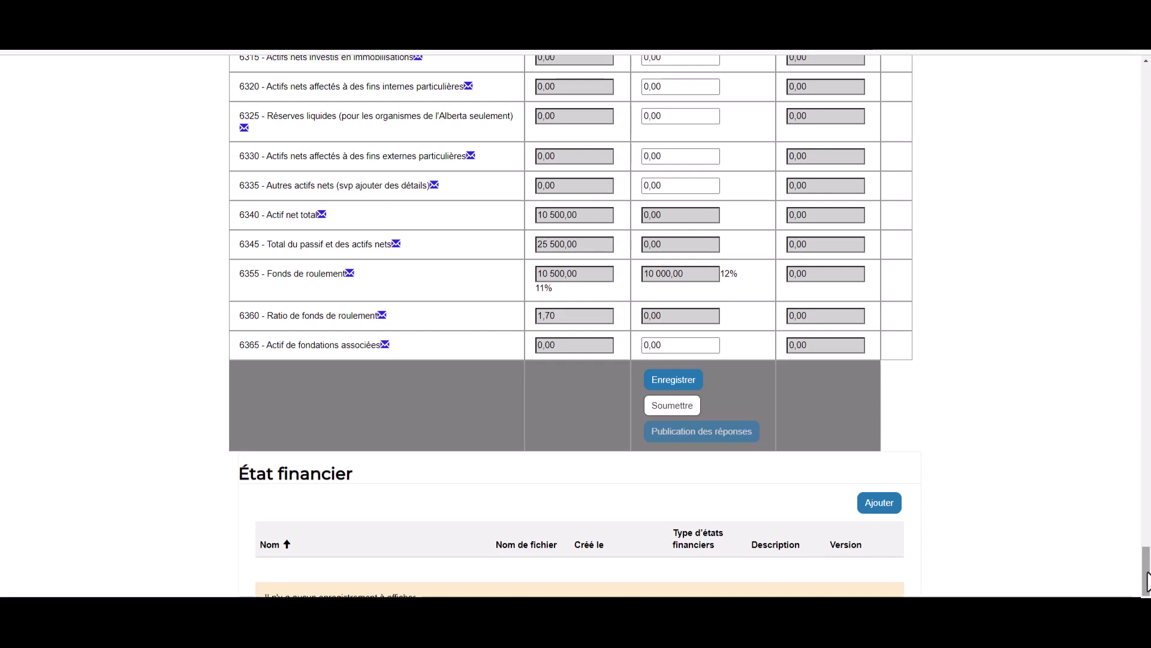
left_click(677, 407)
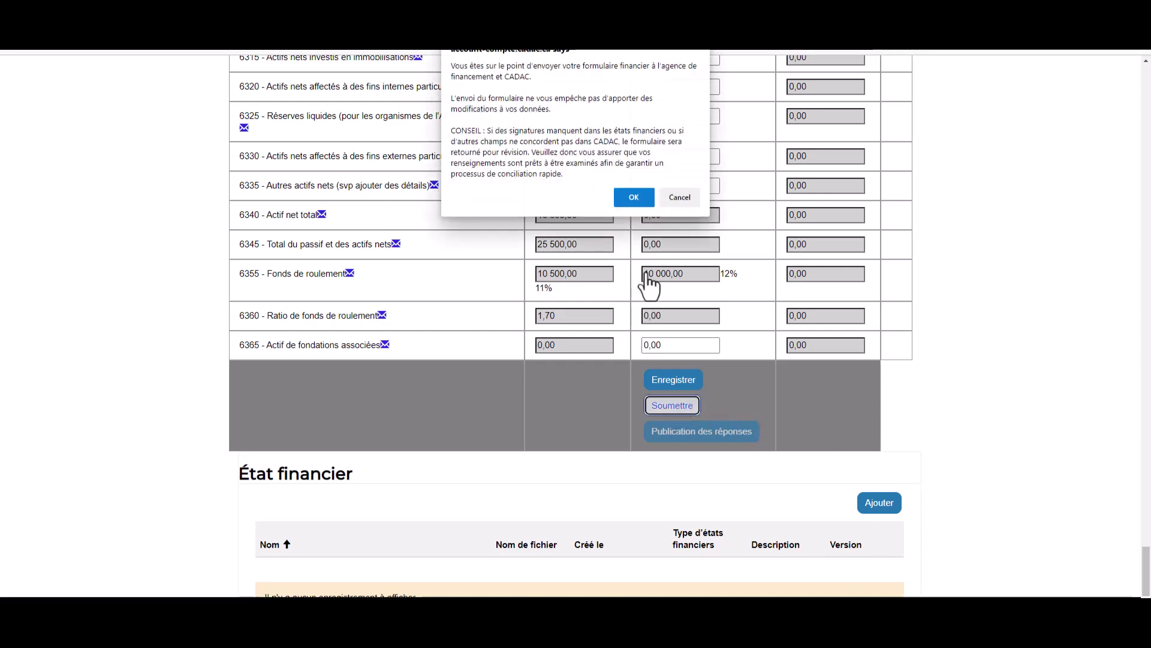
left_click(635, 192)
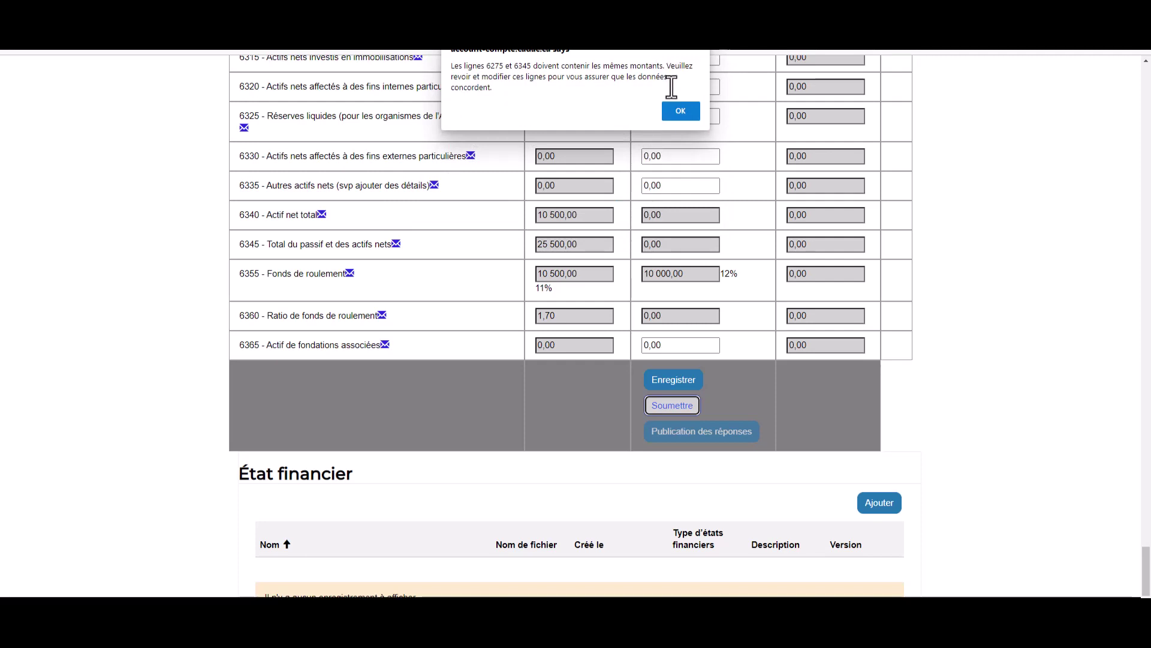
left_click(681, 112)
Set the JAN 2020 - DÉC 2020 amount on line 6310 - Actifs nets non affectés to 10000.
scroll(1145, 570, "up", 5)
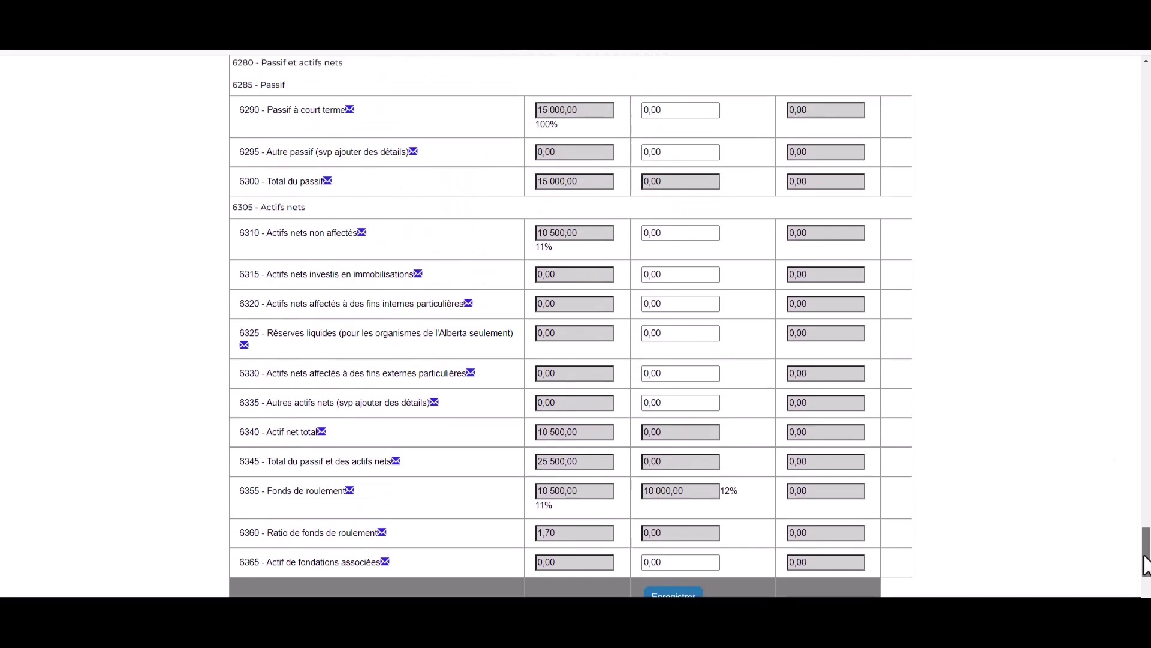
scroll(1146, 557, "up", 2)
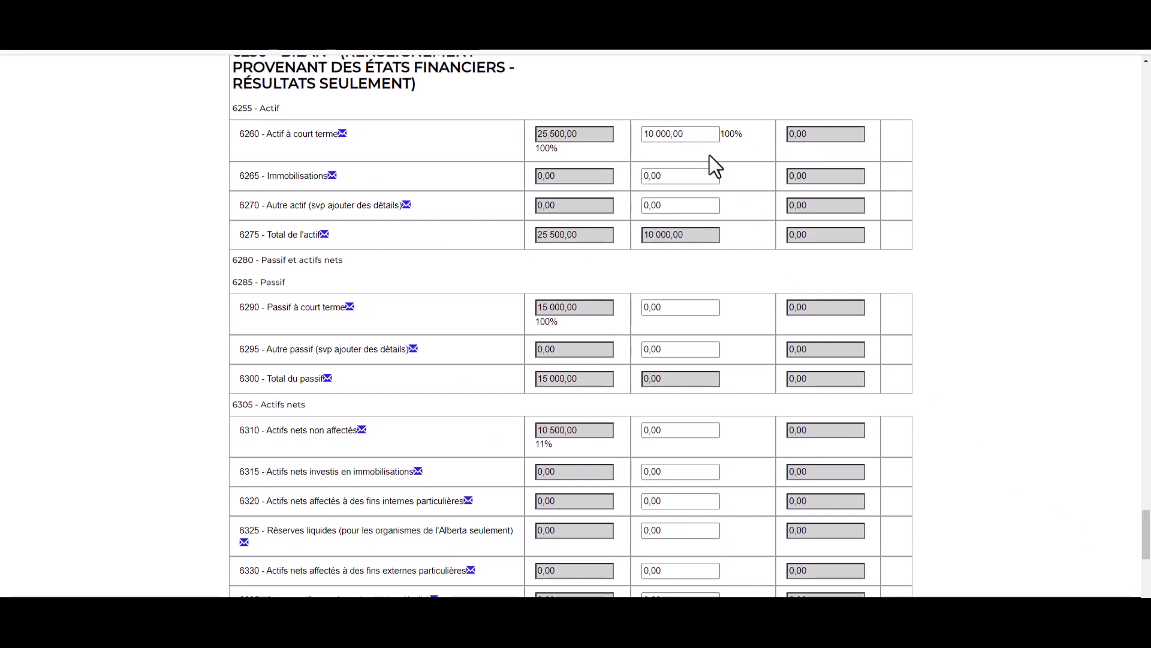
left_click(674, 429)
type("10000")
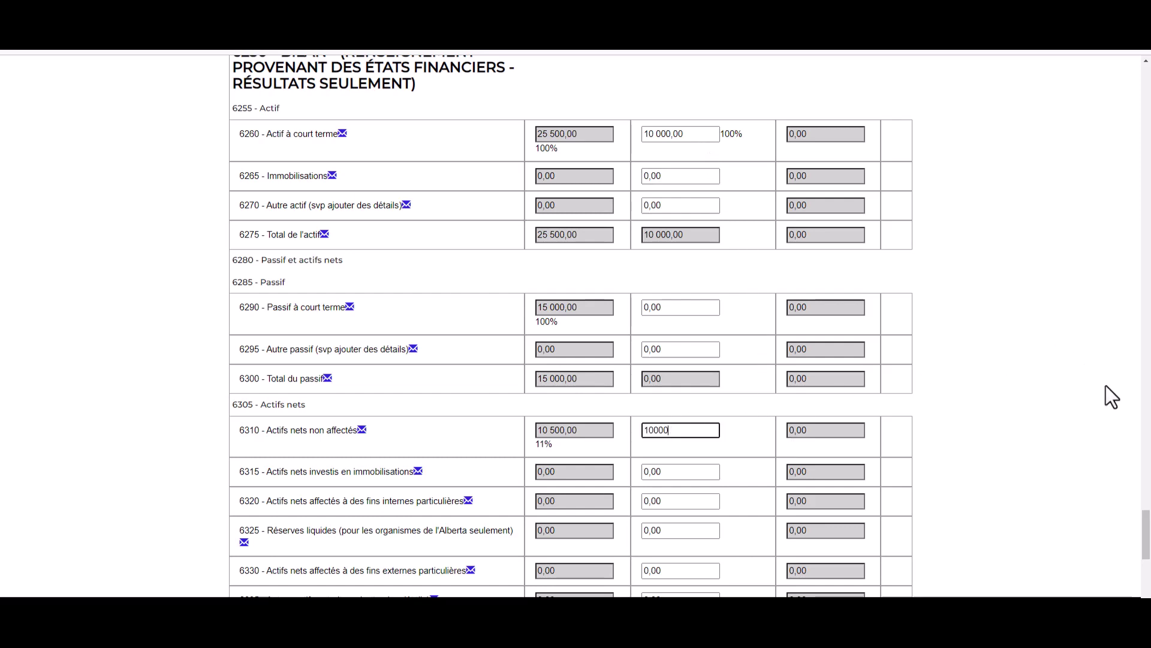
Submit the corrected JAN 2020 - DÉC 2020 financial form and close the confirmation.
left_click_drag(1149, 529, 1150, 561)
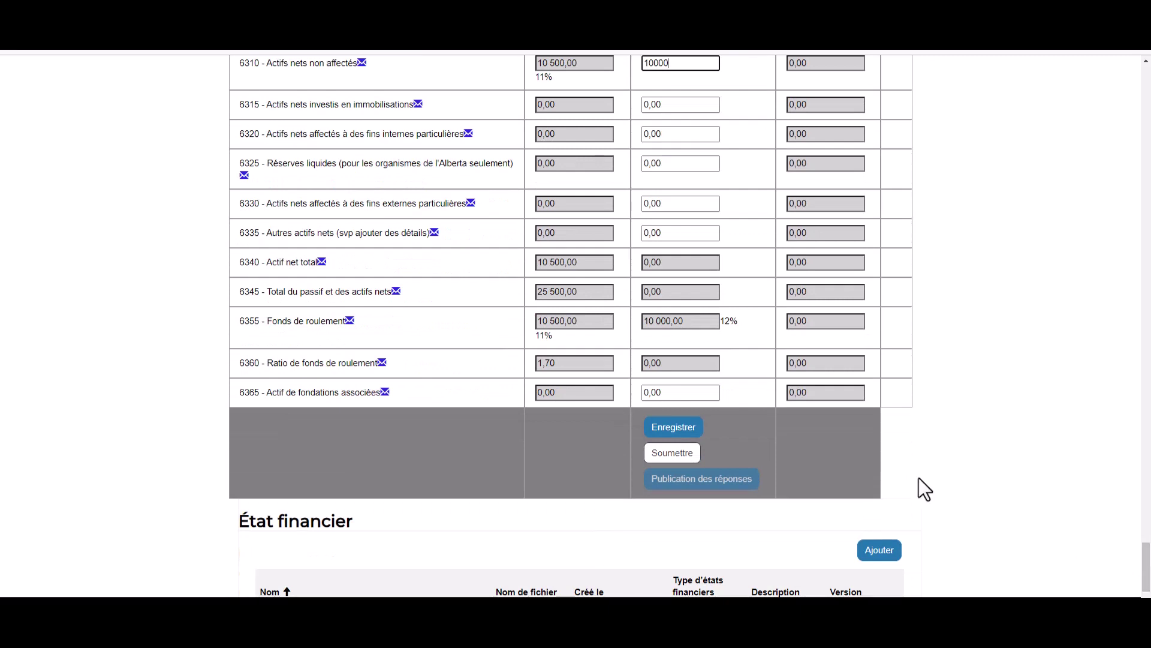
left_click(672, 453)
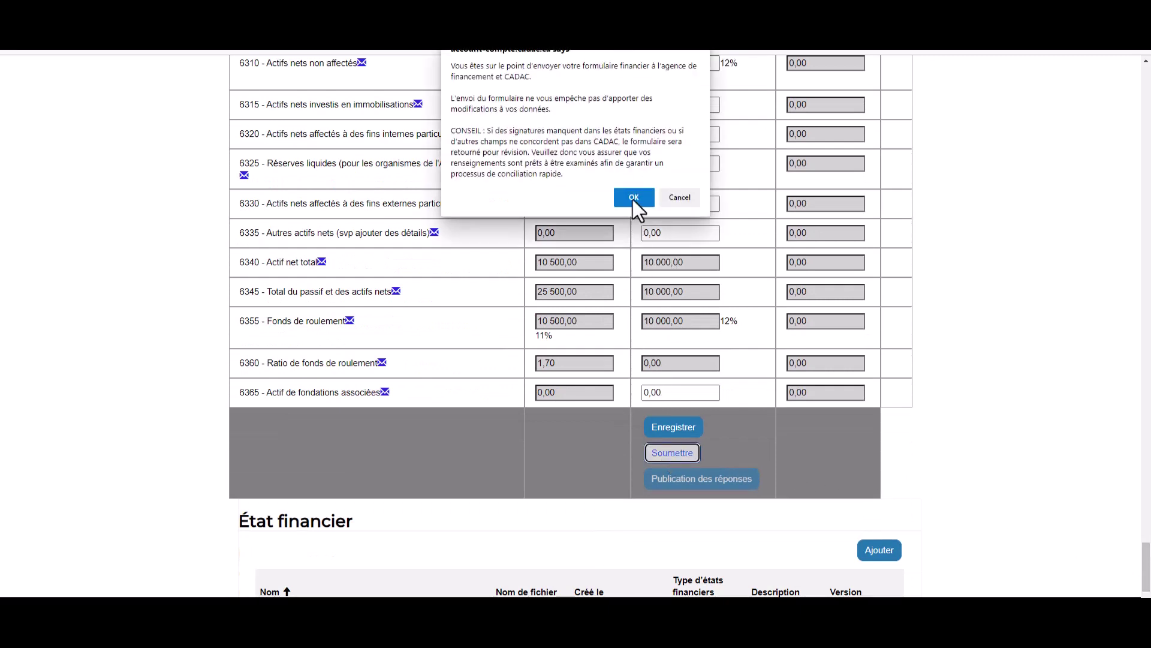
left_click(625, 196)
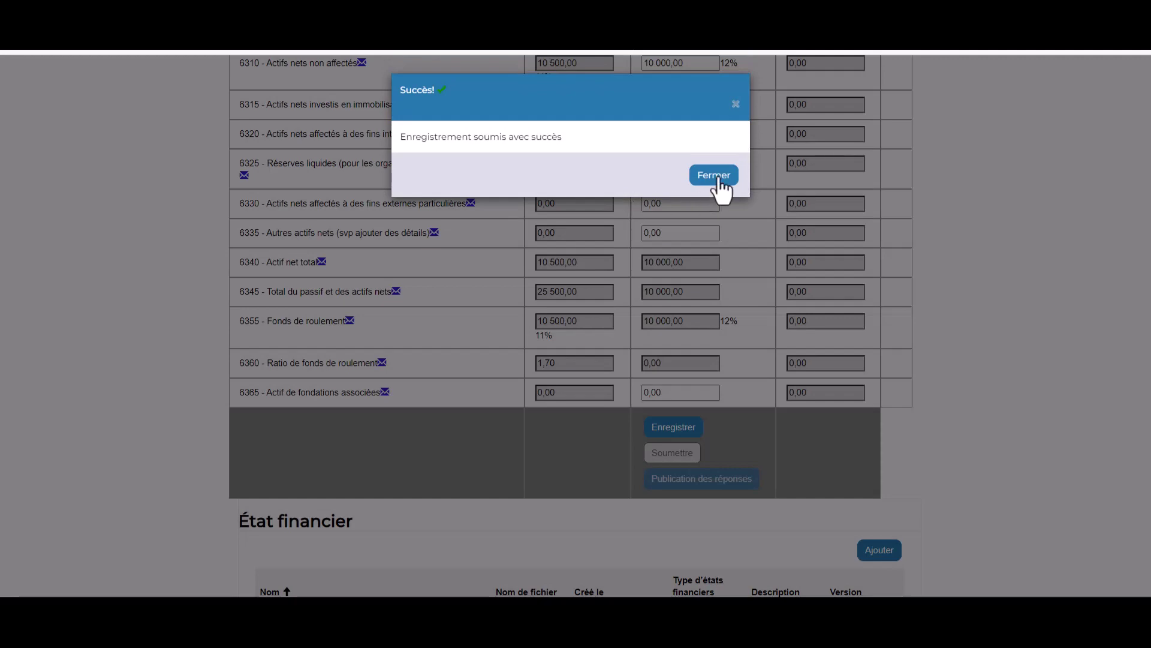
left_click(719, 181)
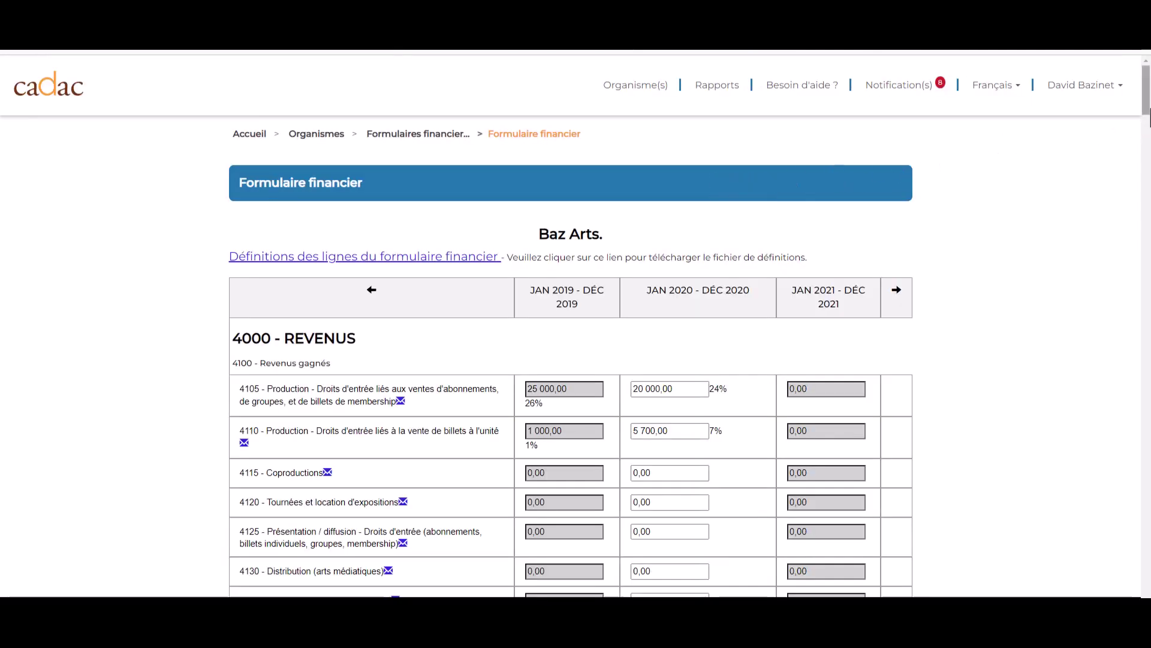
Open the 2020 form's financial revision comparison and examine the revision 2 amounts on lines 4110 and 4105.
left_click_drag(1147, 122, 1147, 597)
left_click(659, 364)
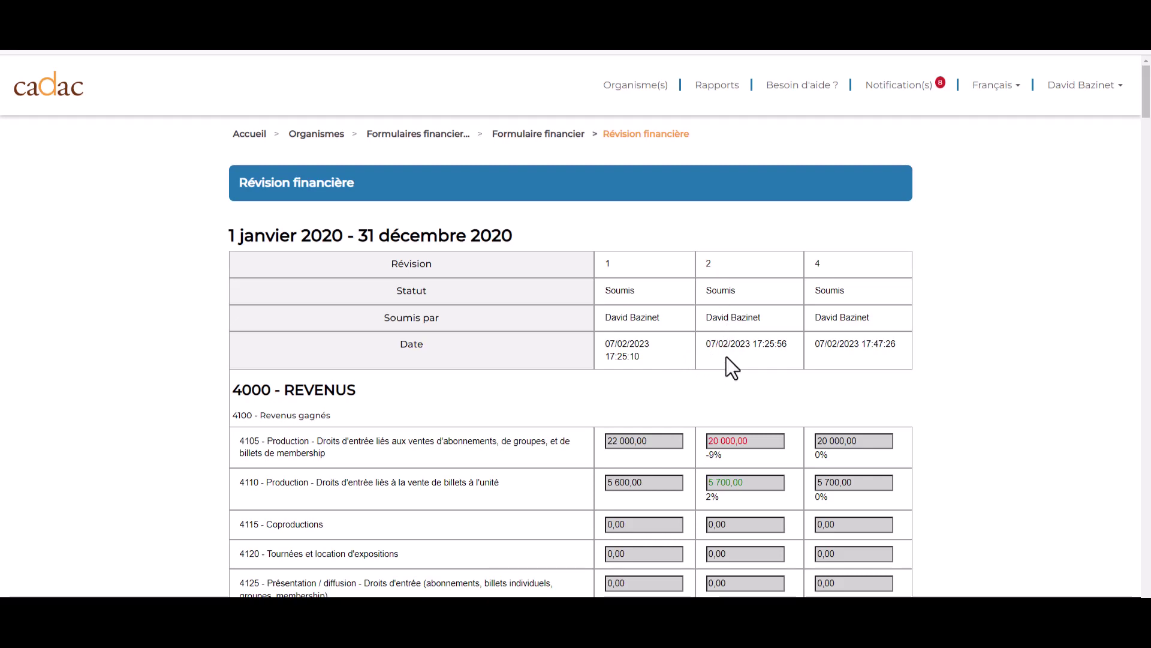
left_click(732, 480)
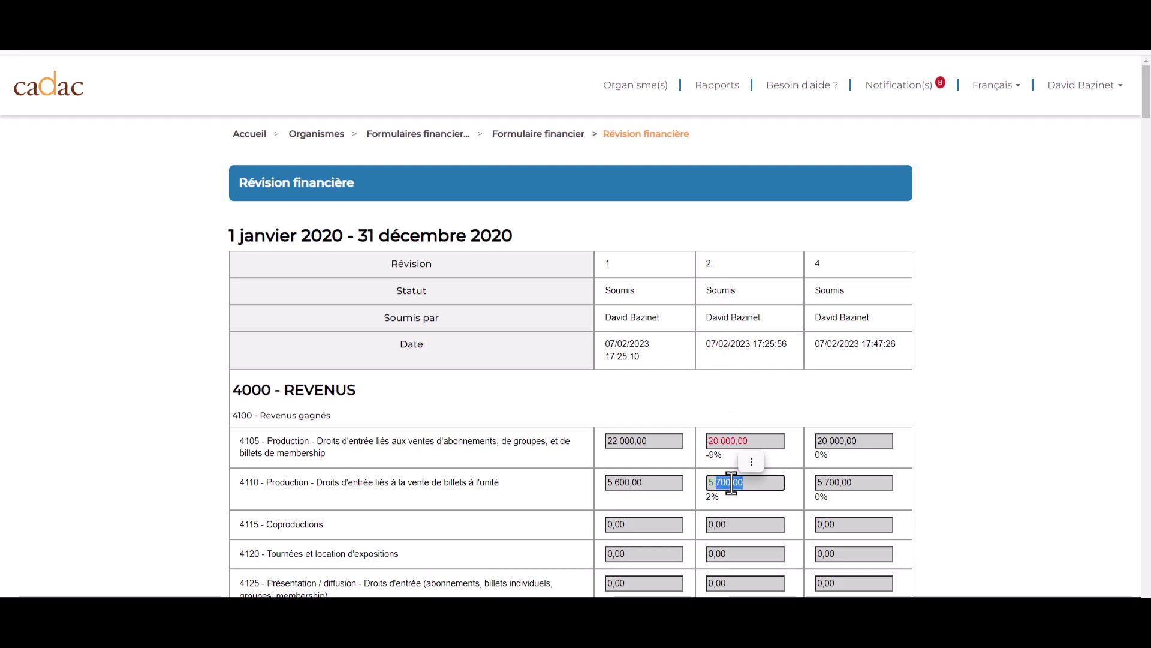
double_click(725, 441)
left_click(724, 441)
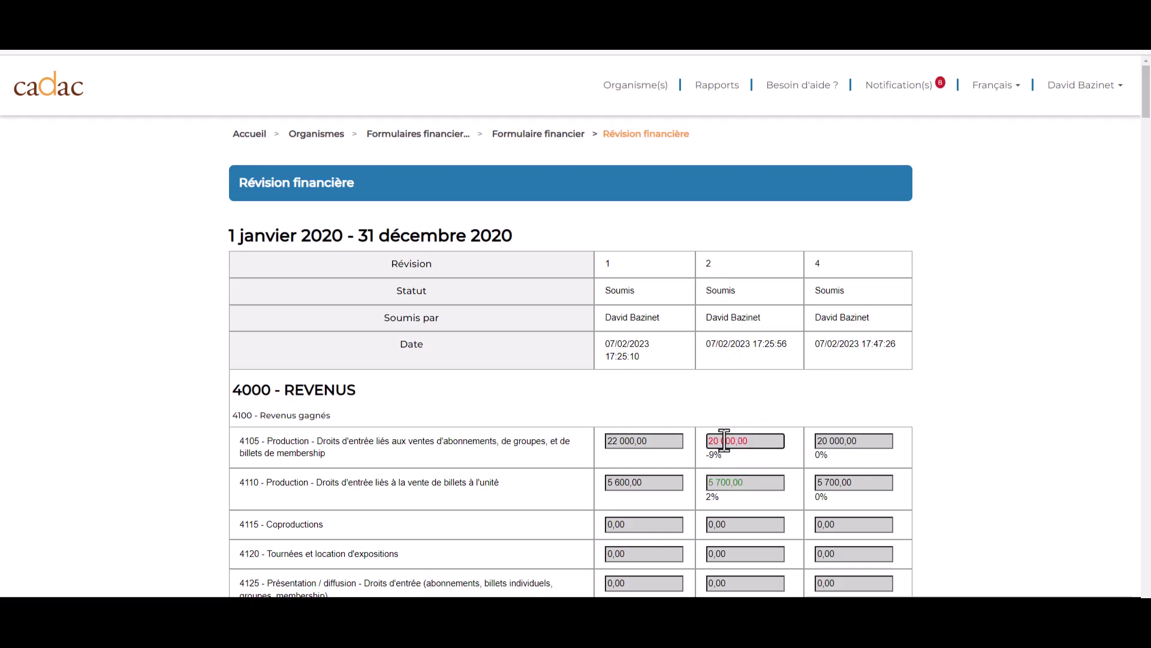